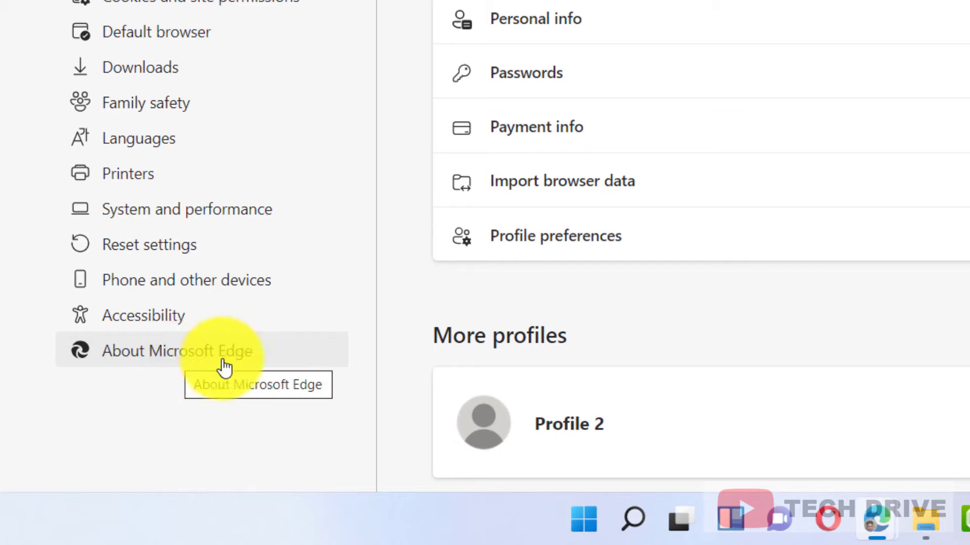
Step: Check Microsoft Edge for updates on its About page
left_click(277, 356)
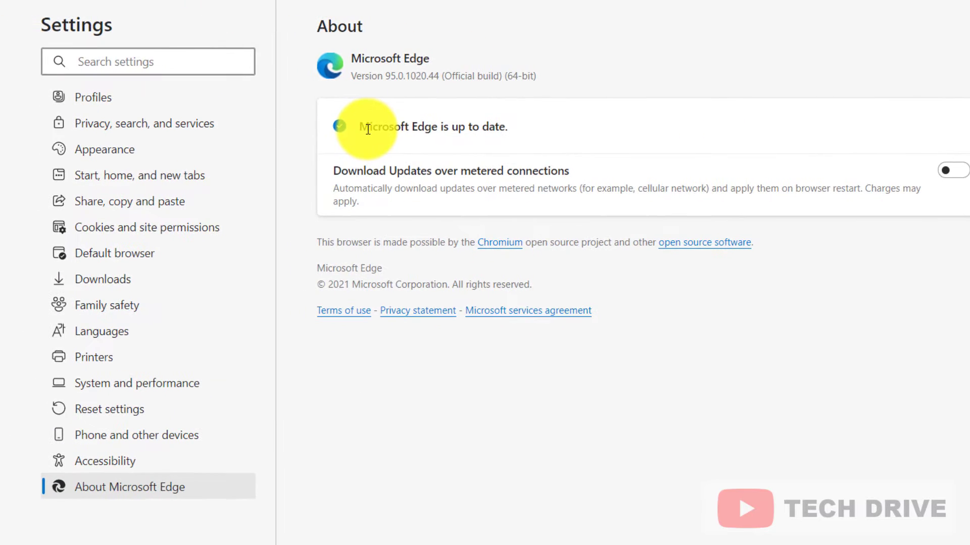
left_click(483, 407)
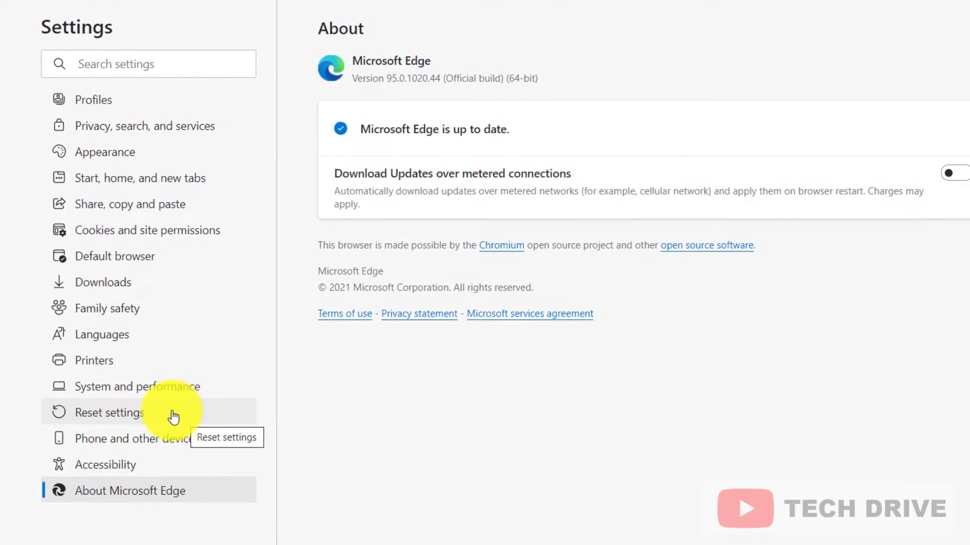
Step: Reset the browser settings to their default values
left_click(190, 414)
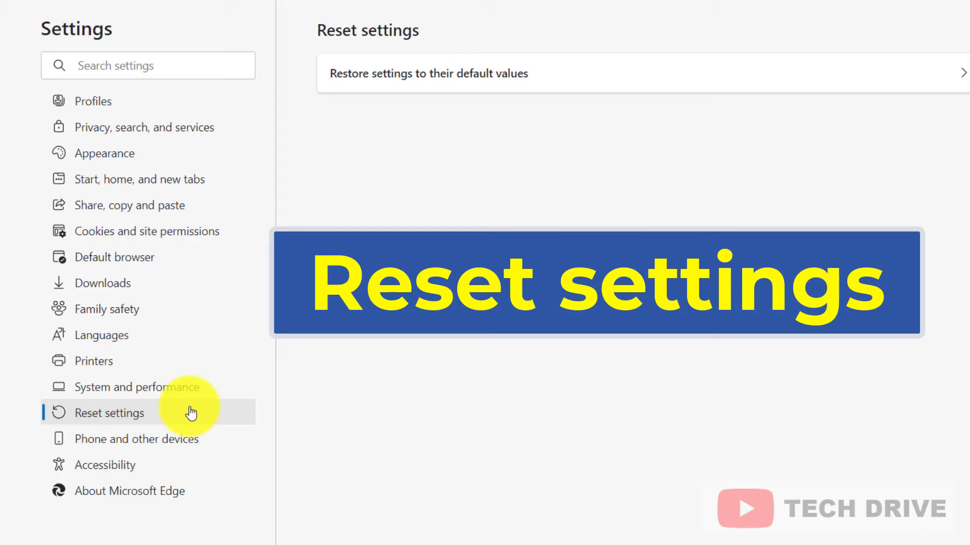
left_click(534, 79)
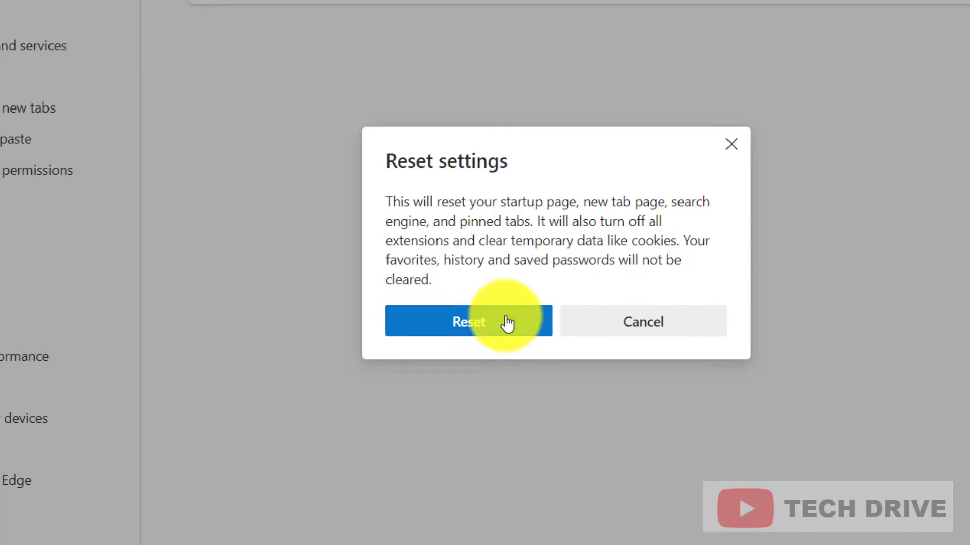
left_click(506, 324)
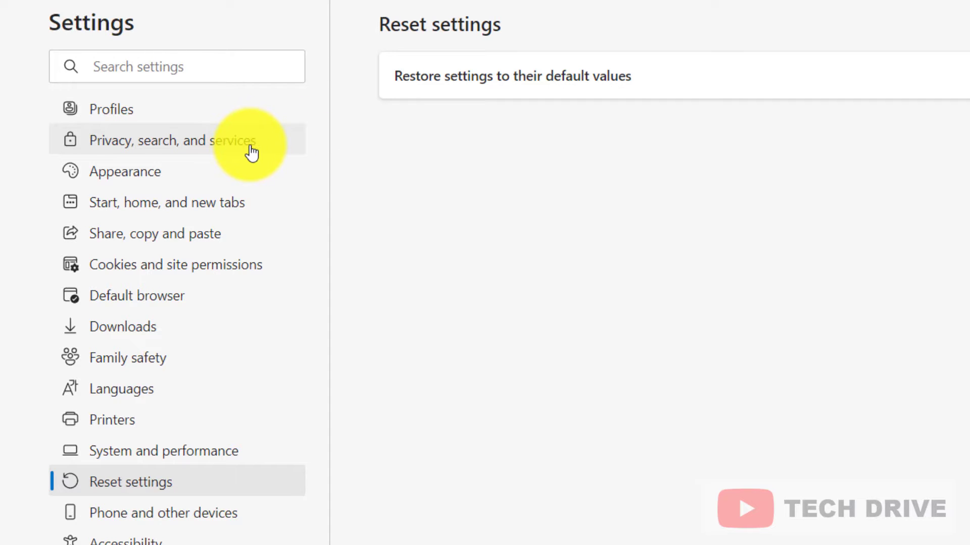
Step: Review the data types that can be cleared for the All time range in Privacy, search, and services, and cancel without clearing
left_click(219, 150)
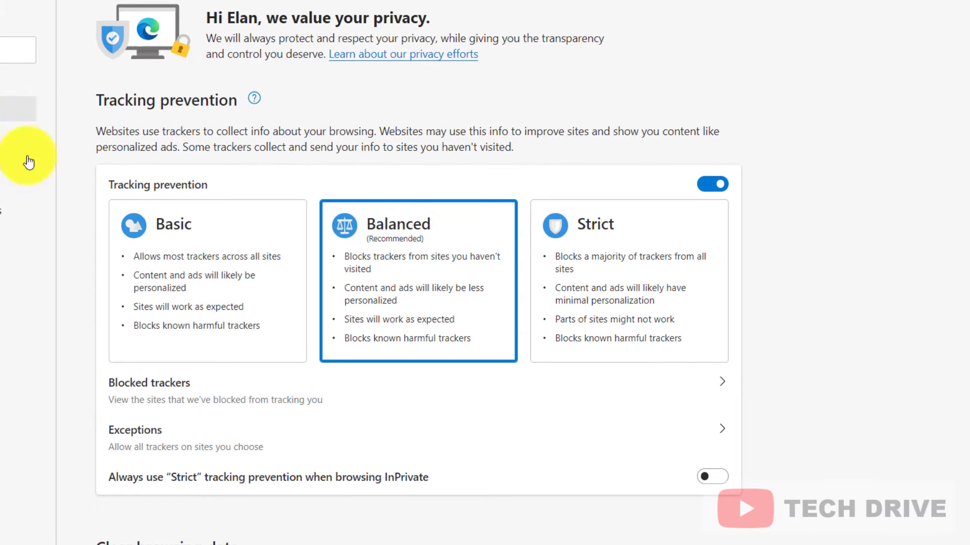
scroll(325, 364, "down", 6)
scroll(326, 368, "down", 3)
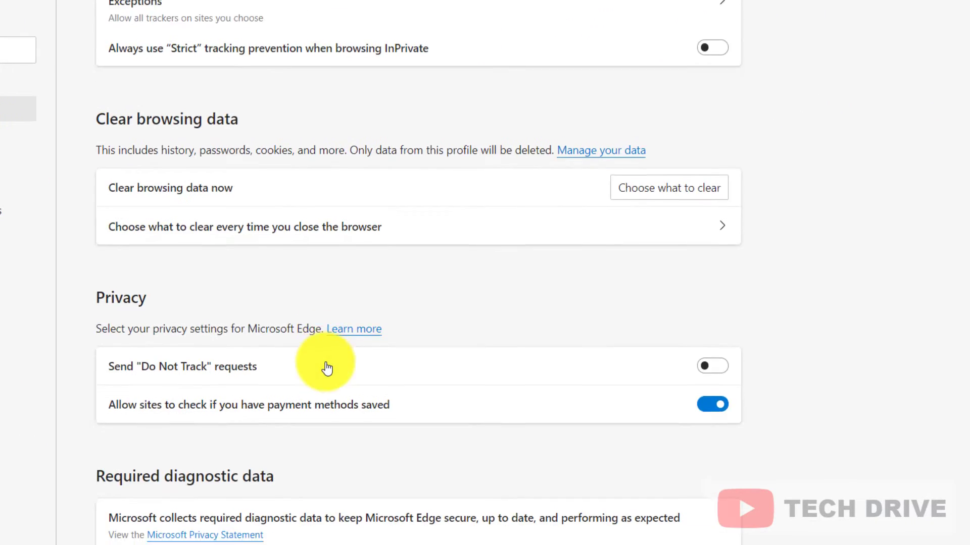
scroll(156, 135, "up", 3)
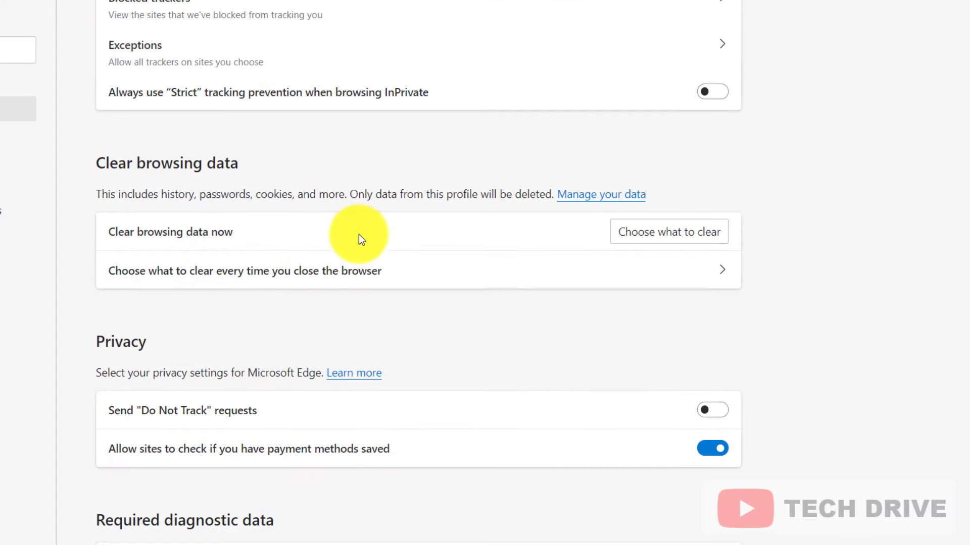
left_click(661, 235)
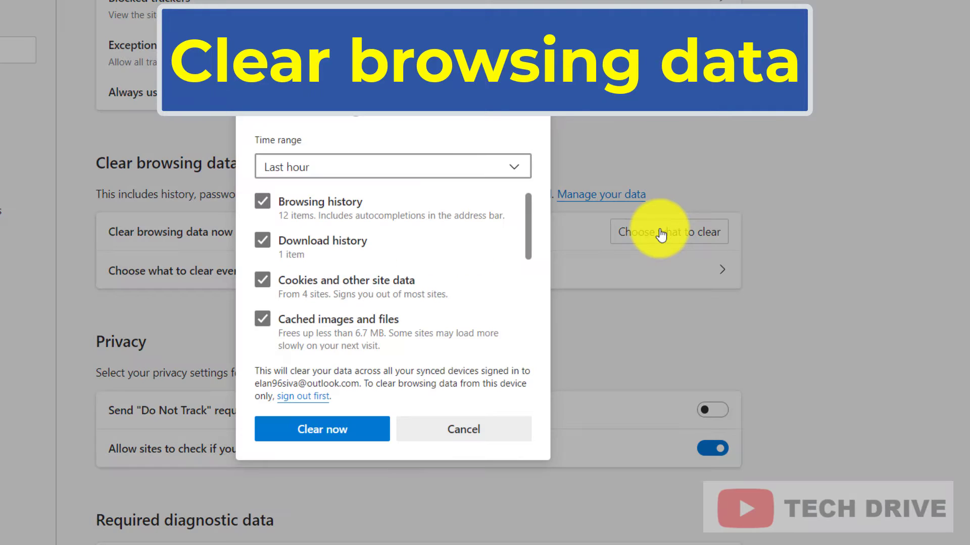
left_click(513, 171)
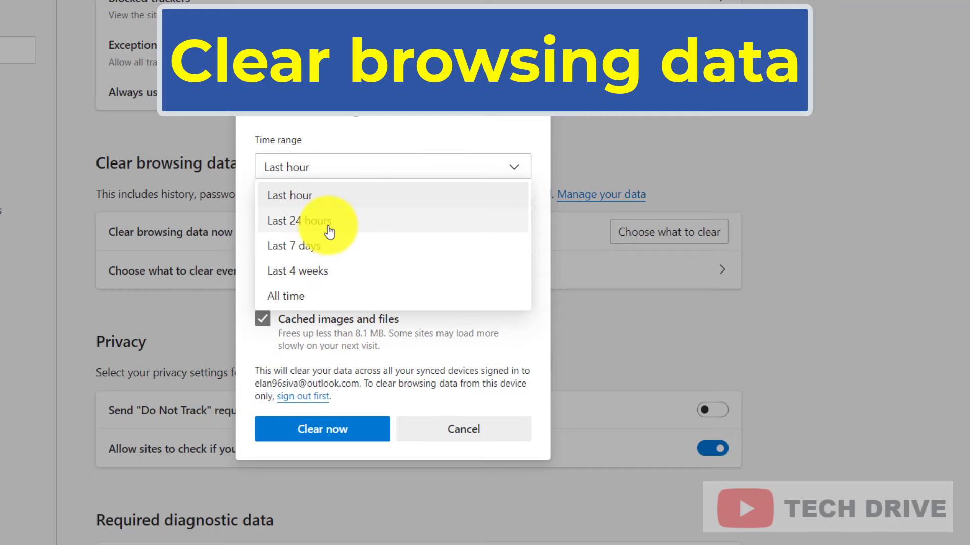
left_click(311, 300)
scroll(309, 298, "down", 5)
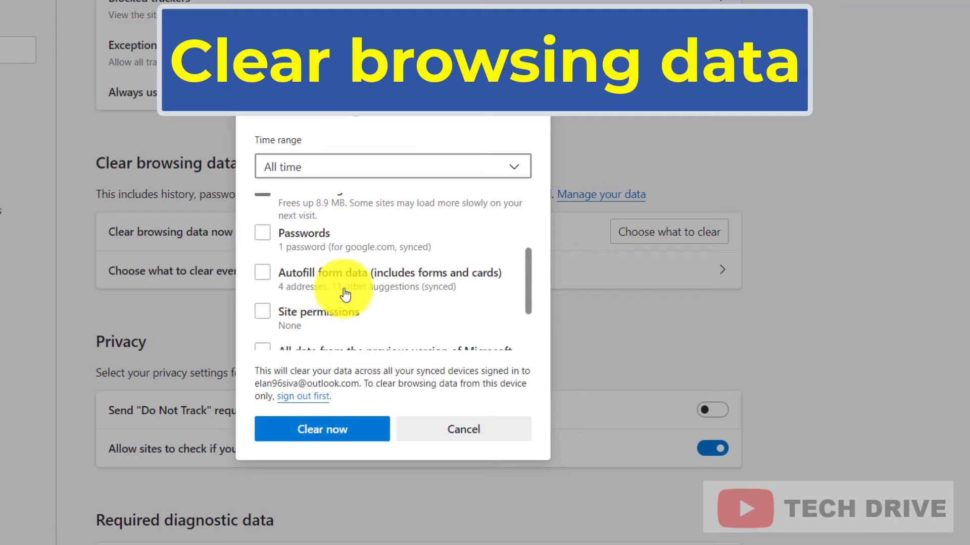
scroll(332, 284, "down", 2)
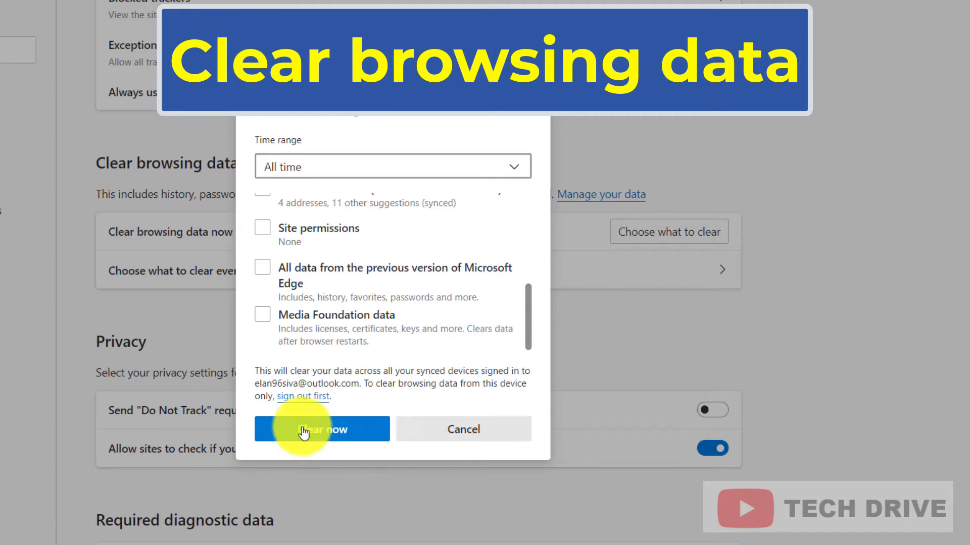
left_click(449, 433)
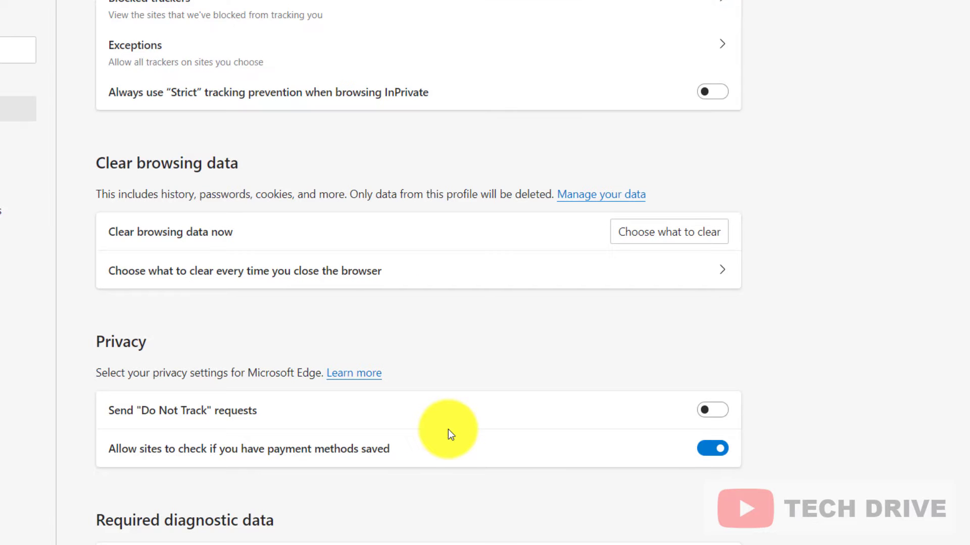
Step: Minimize the browser window and open the Windows Settings app
scroll(543, 386, "up", 1)
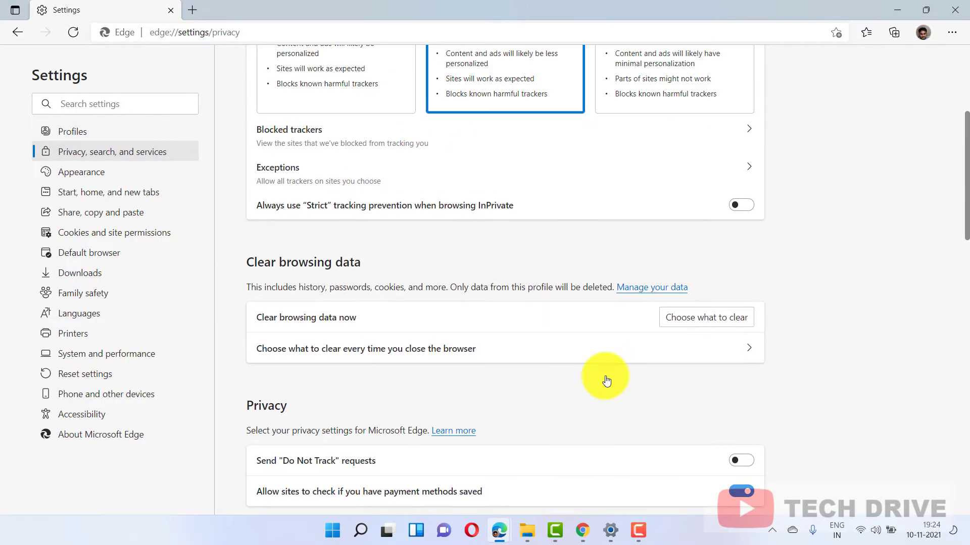
scroll(606, 379, "up", 4)
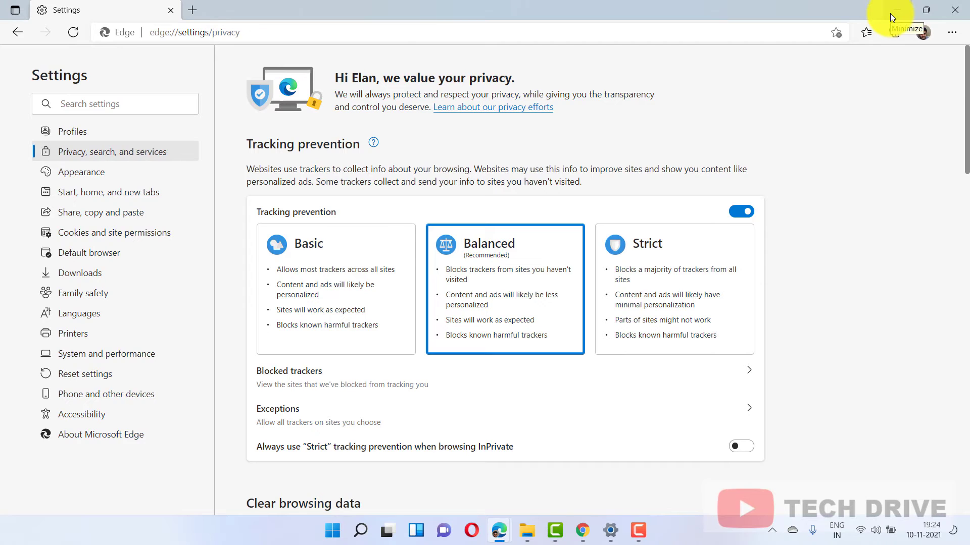
left_click(890, 14)
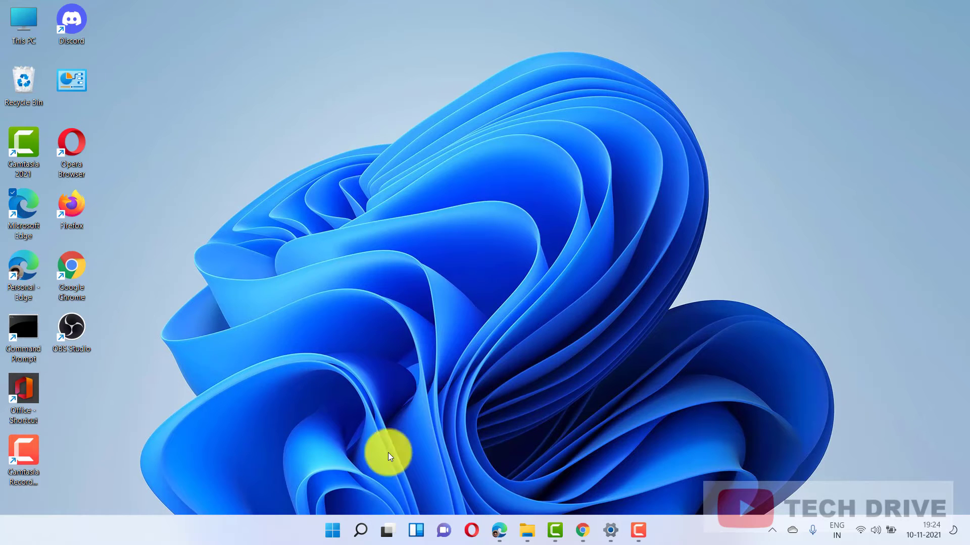
left_click(331, 531)
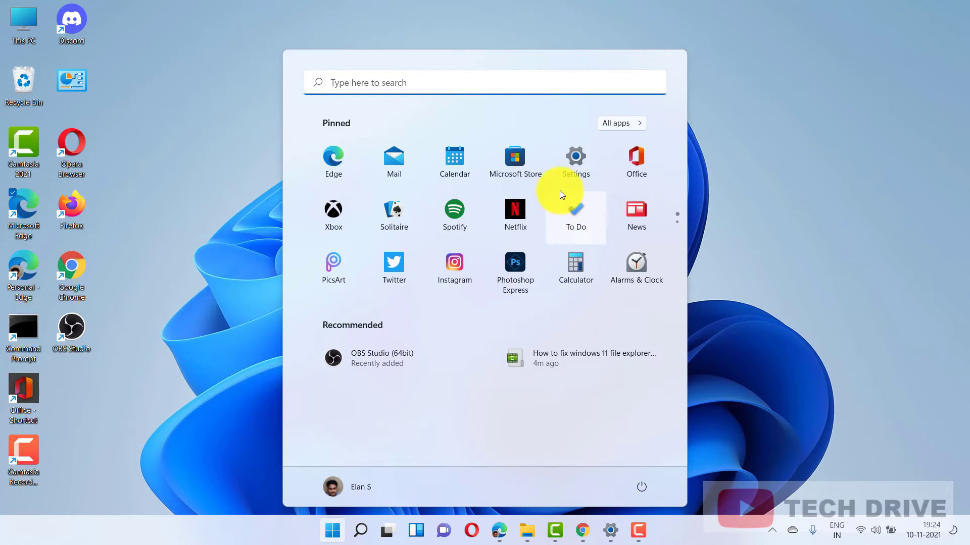
left_click(577, 159)
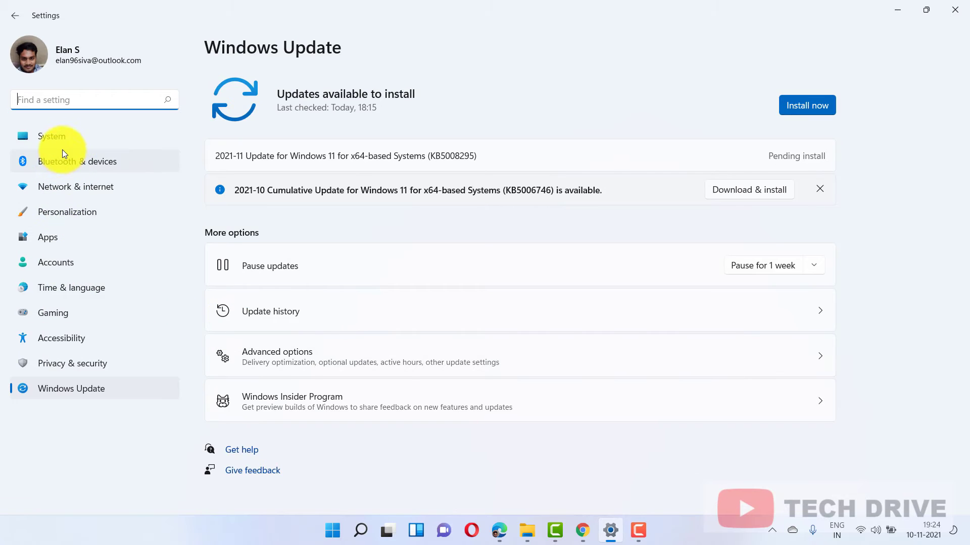
Step: Open the list of other troubleshooters in the system's Troubleshoot settings
left_click(92, 134)
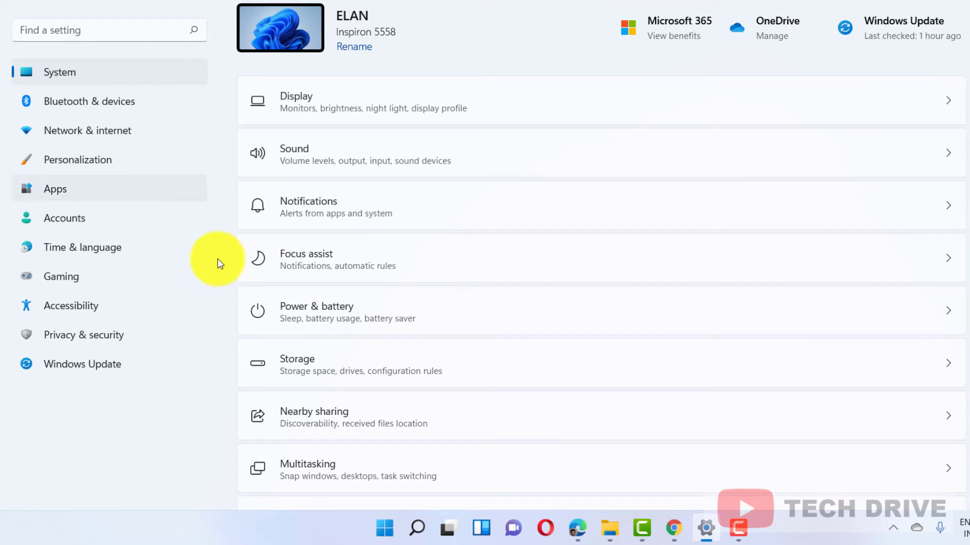
scroll(346, 386, "down", 3)
scroll(476, 340, "down", 1)
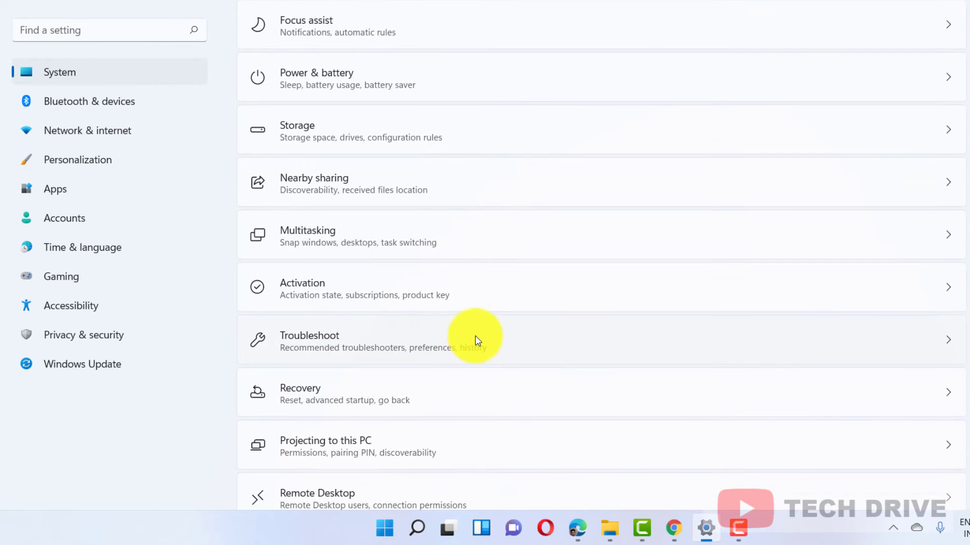
scroll(454, 347, "down", 3)
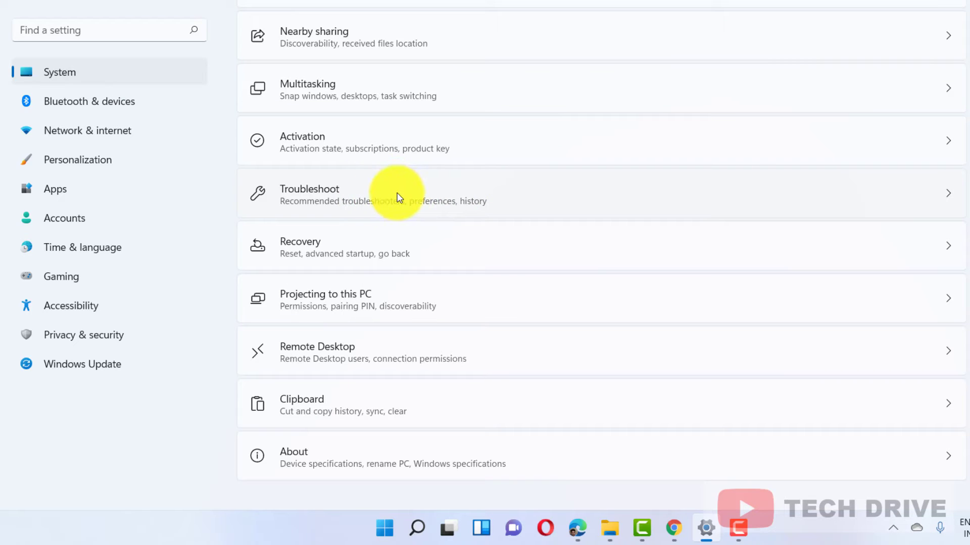
left_click(338, 190)
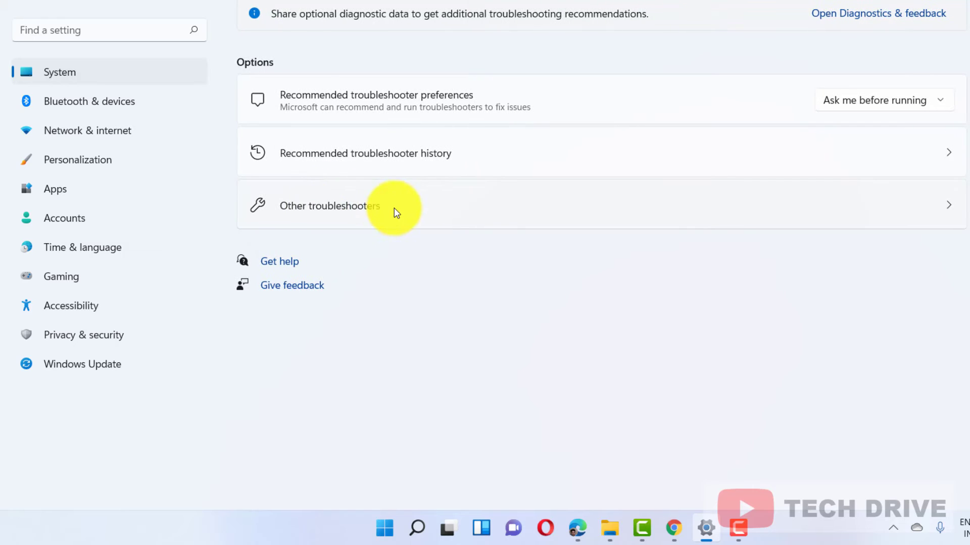
left_click(362, 199)
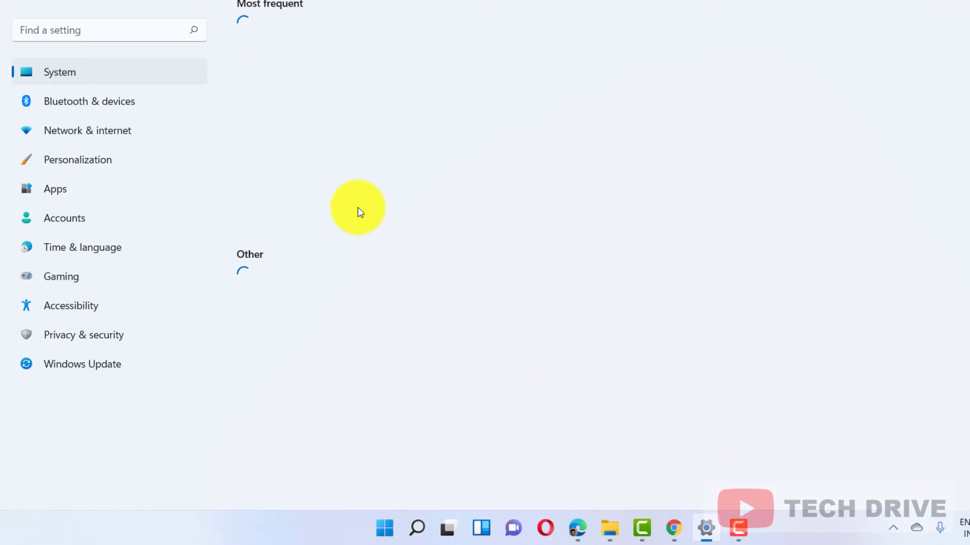
Step: Run the Windows Store Apps troubleshooter and close Windows Settings
scroll(377, 292, "down", 2)
scroll(377, 292, "down", 5)
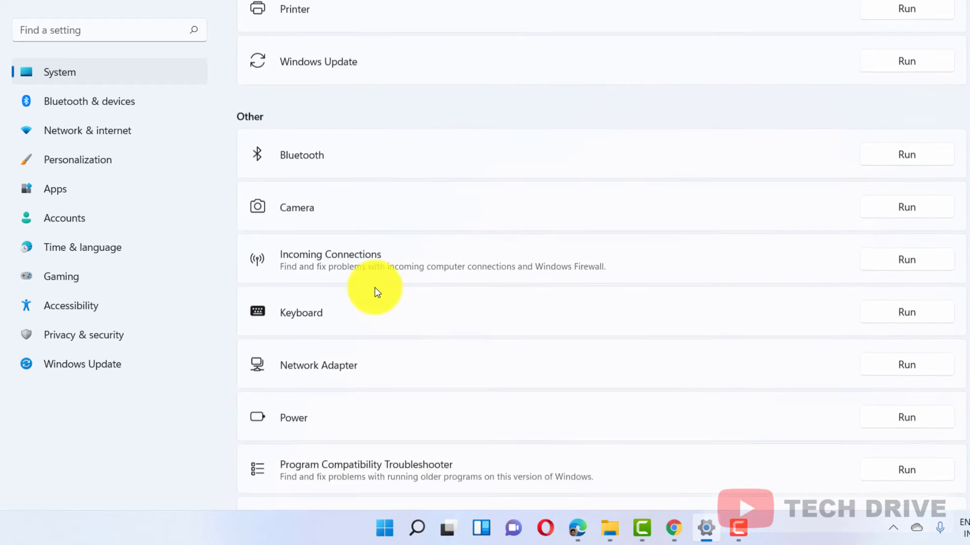
scroll(377, 292, "up", 2)
scroll(376, 292, "down", 4)
scroll(376, 292, "down", 2)
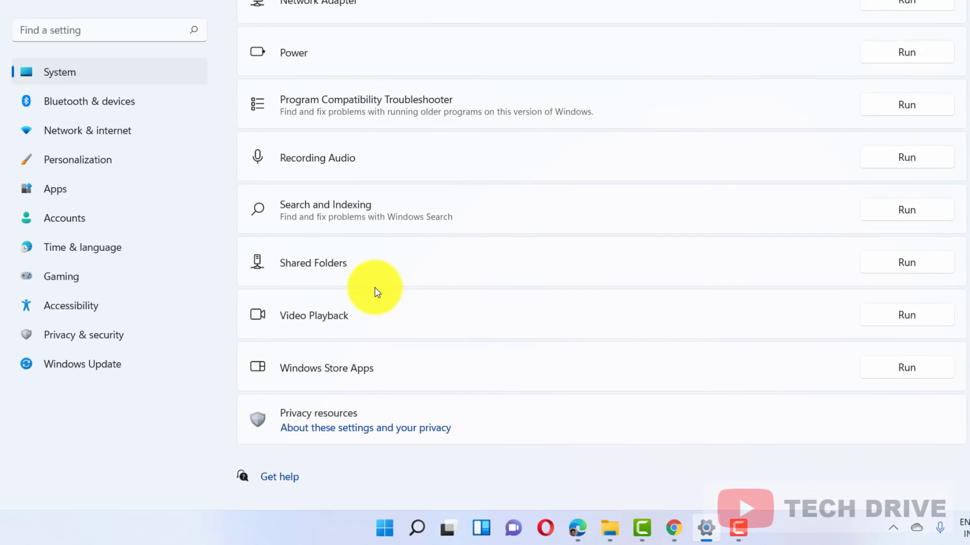
left_click(908, 372)
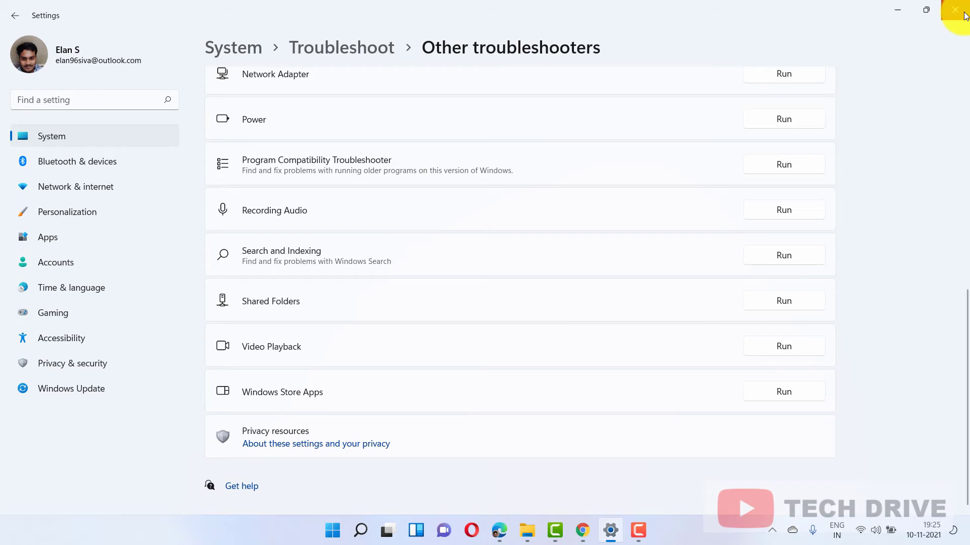
left_click(964, 14)
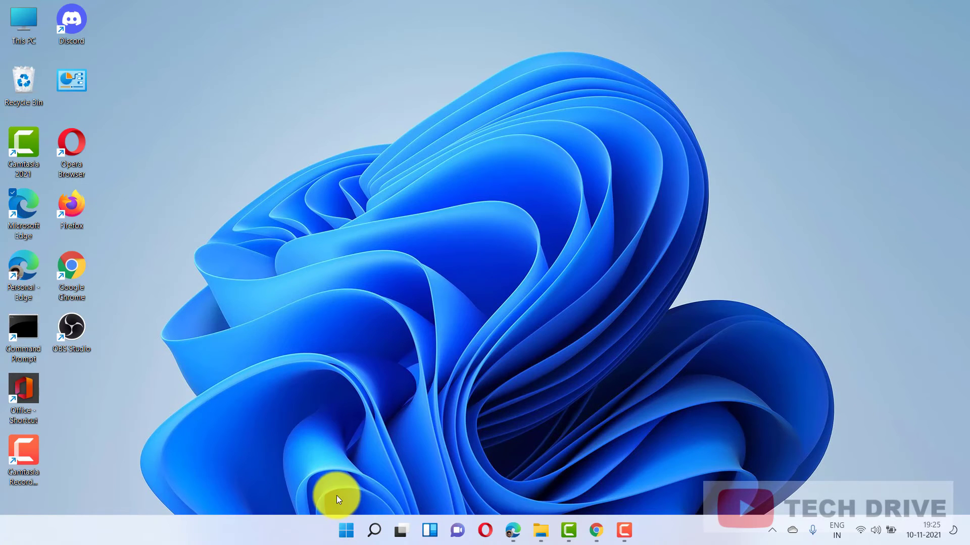
Step: Reopen Windows Settings and show the installed apps under Apps & features
left_click(346, 531)
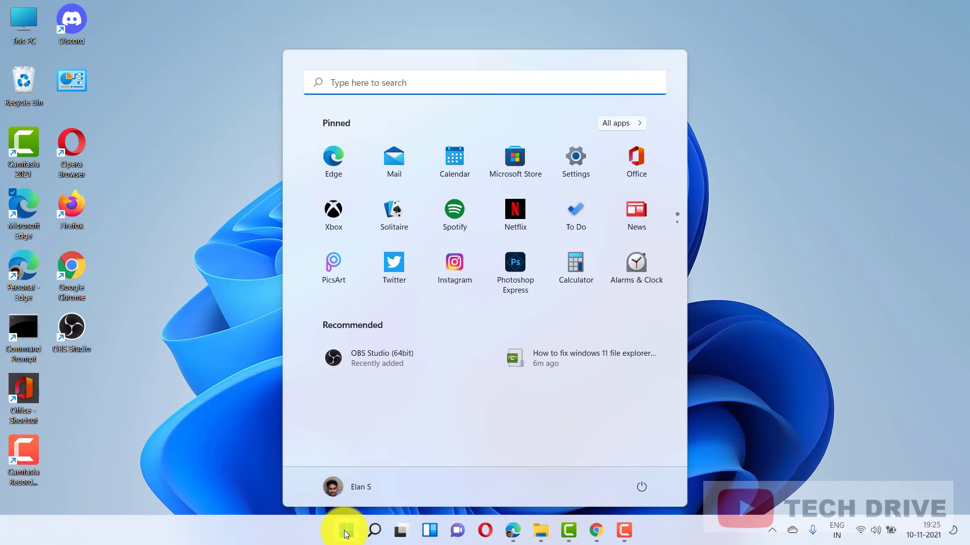
left_click(580, 170)
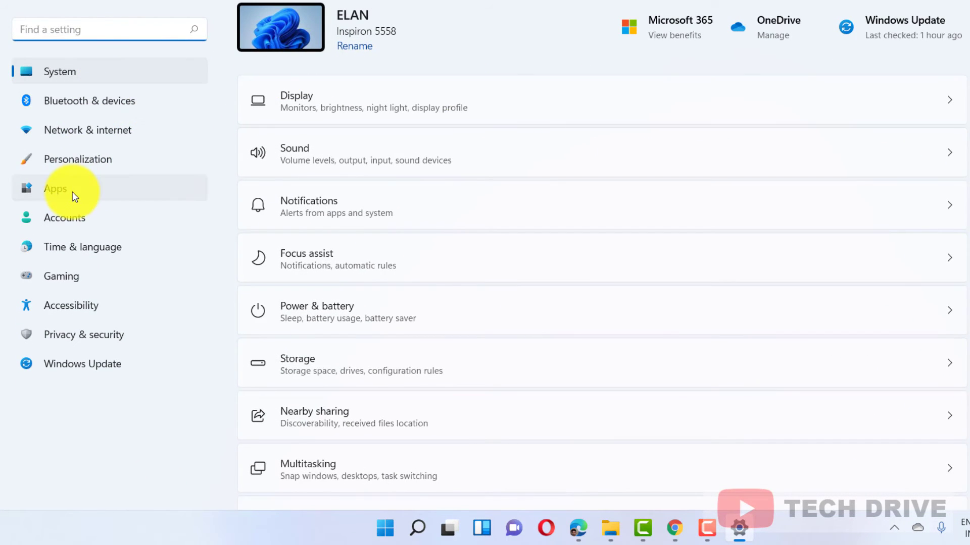
left_click(107, 198)
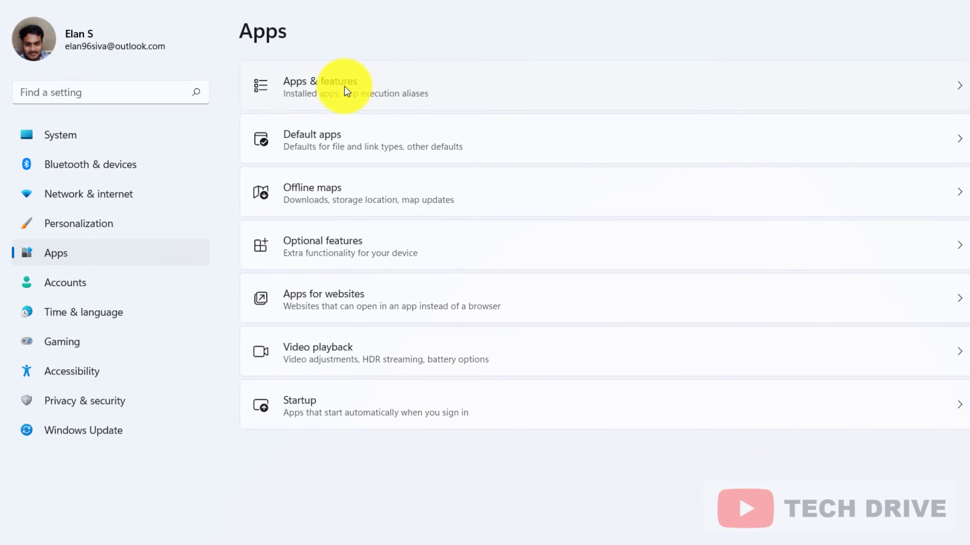
left_click(344, 89)
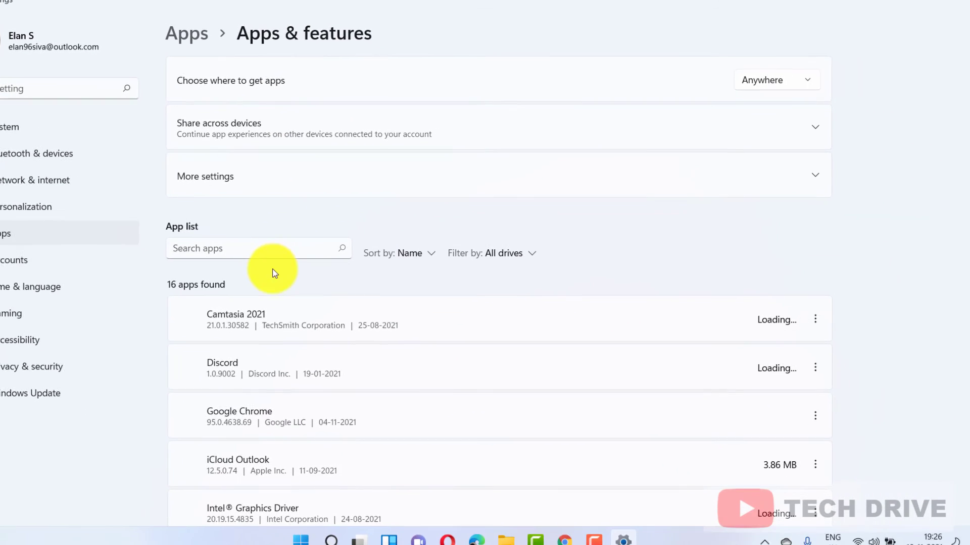
Step: Find Microsoft Edge in the list of installed apps and start modifying its installation
scroll(435, 374, "down", 10)
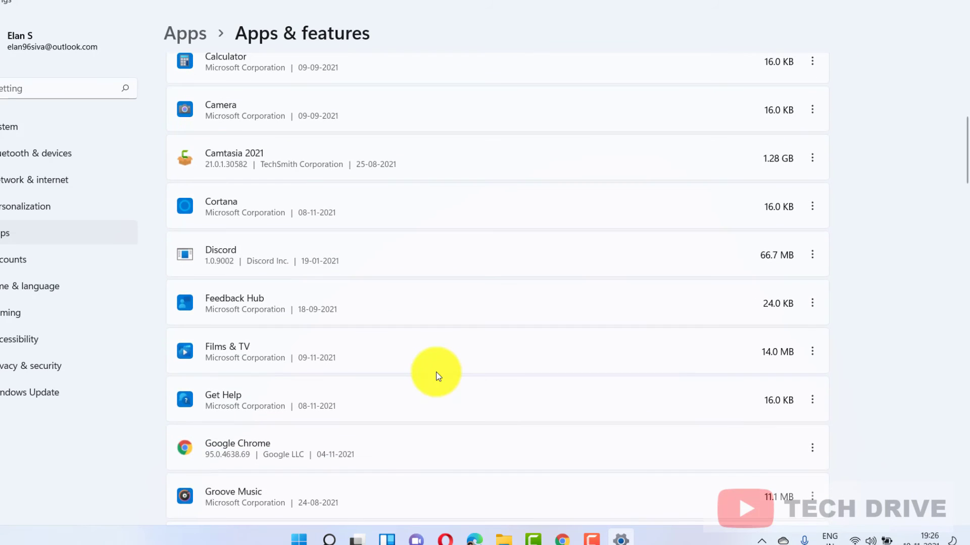
scroll(437, 376, "down", 8)
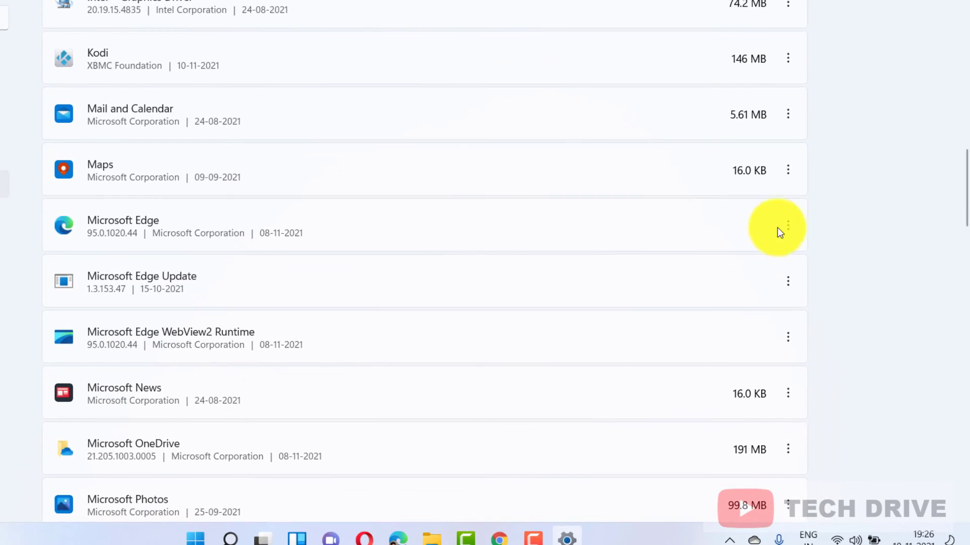
left_click(794, 229)
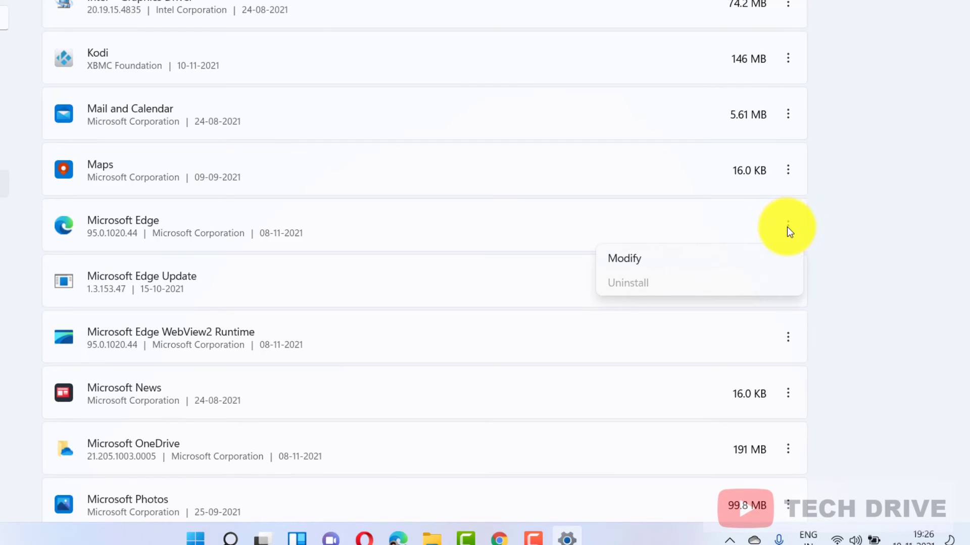
left_click(699, 265)
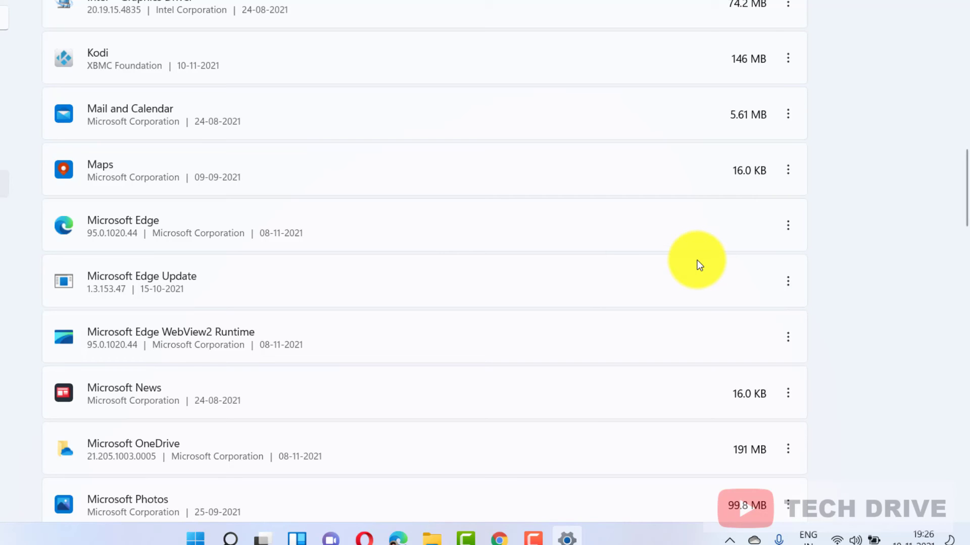